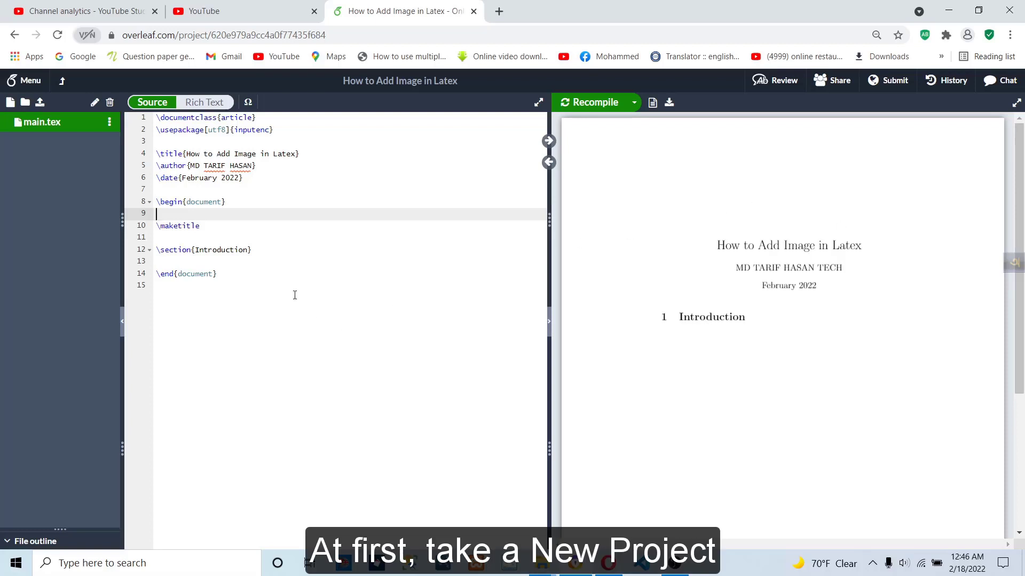
pyautogui.moveTo(285, 283); pyautogui.dragTo(165, 113)
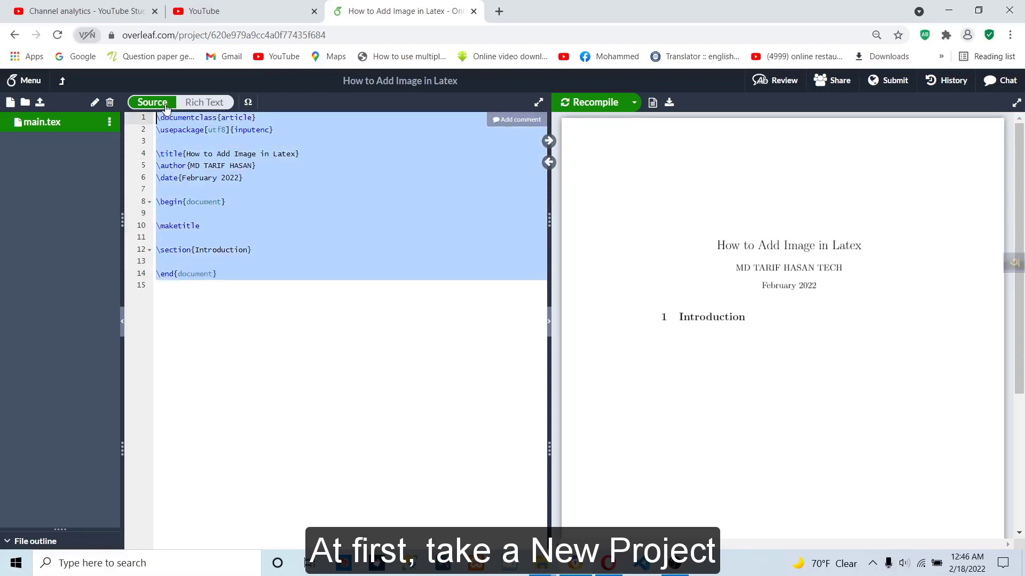
pyautogui.click(267, 200)
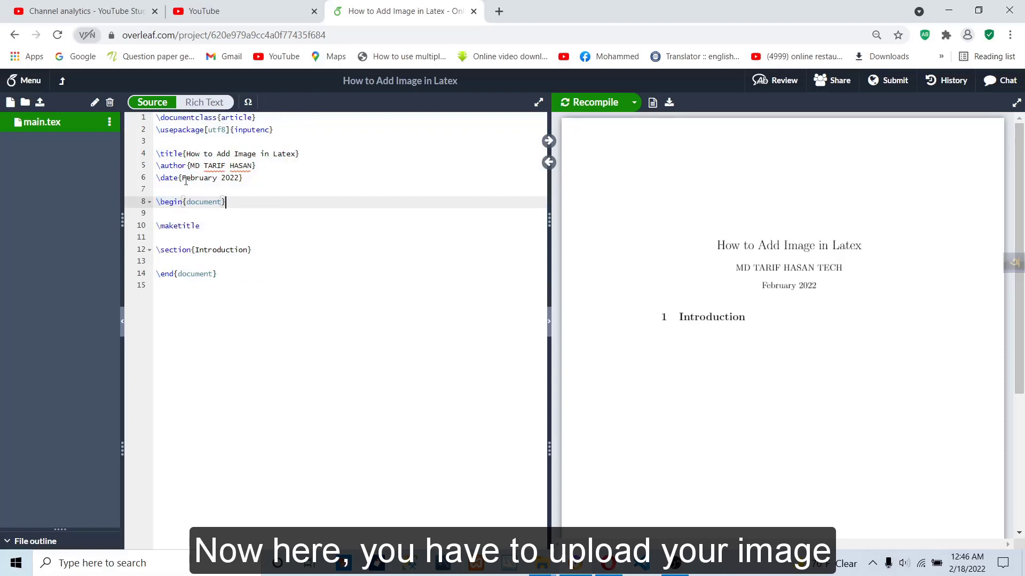
# Step: Upload image1.jpg from the computer's 3D Objects folder to the project and preview it
pyautogui.click(41, 103)
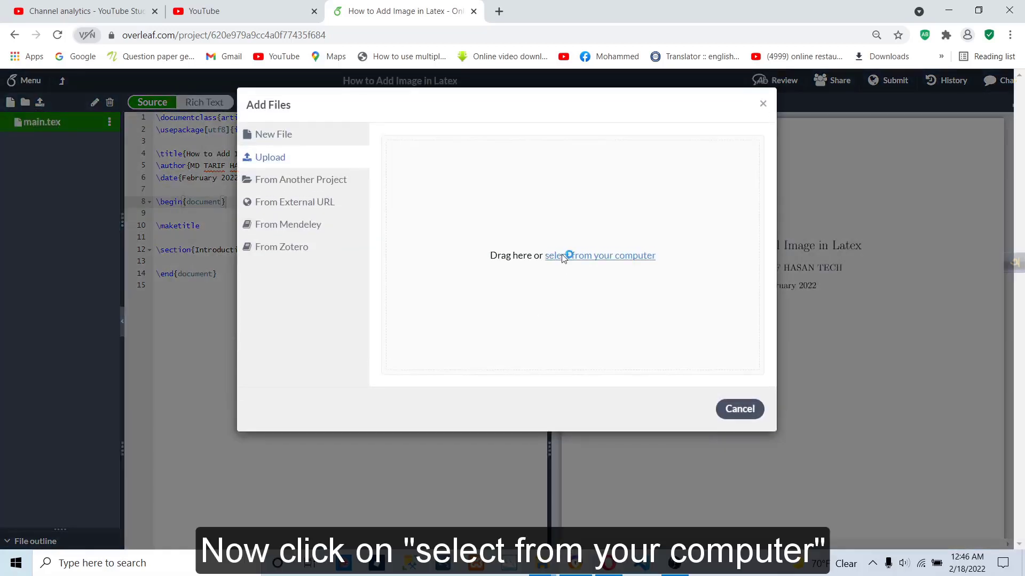
pyautogui.click(564, 257)
pyautogui.click(65, 199)
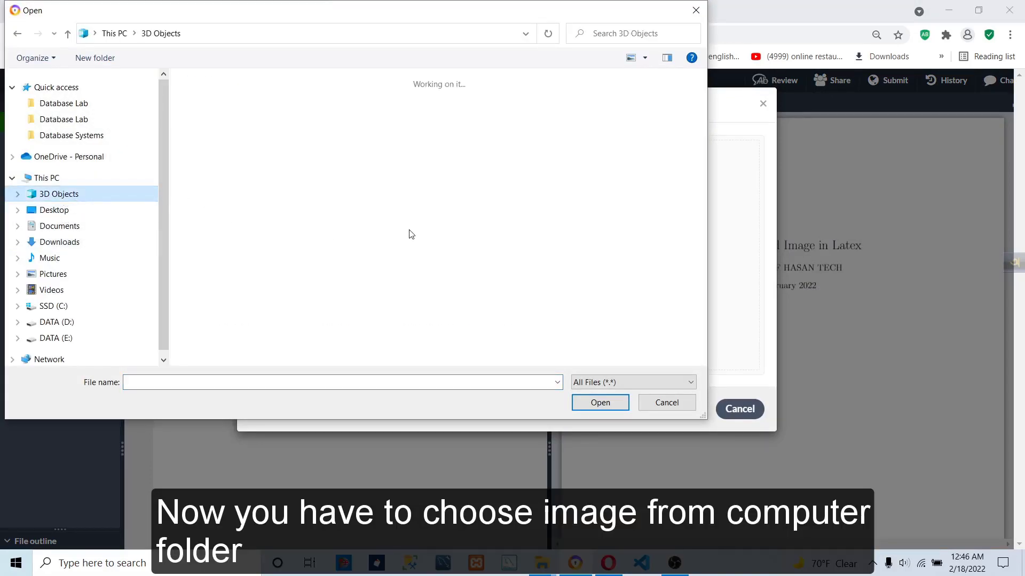
pyautogui.scroll(-15, 410, 234)
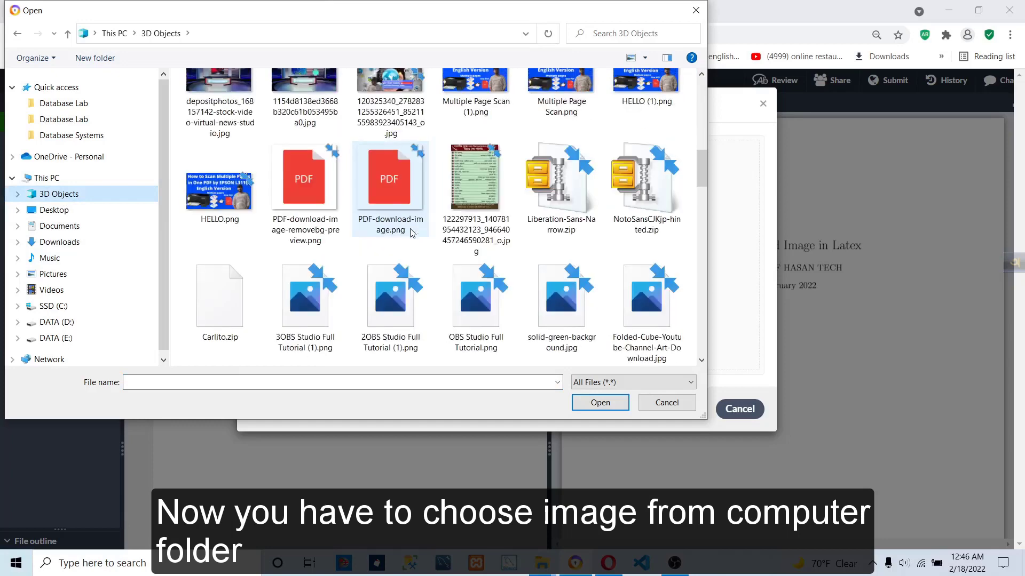
pyautogui.scroll(-15, 411, 234)
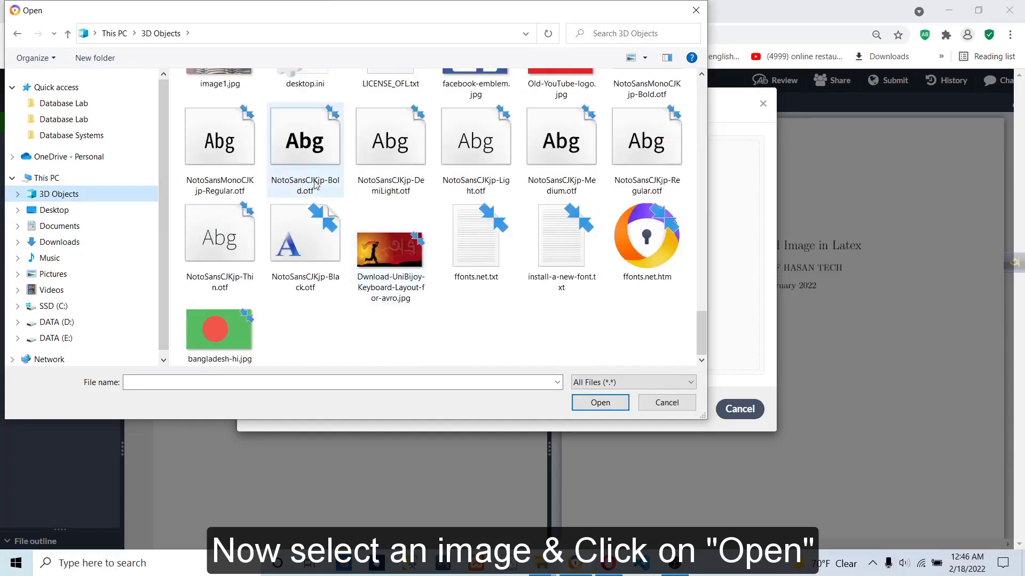
pyautogui.scroll(3, 315, 184)
pyautogui.click(208, 235)
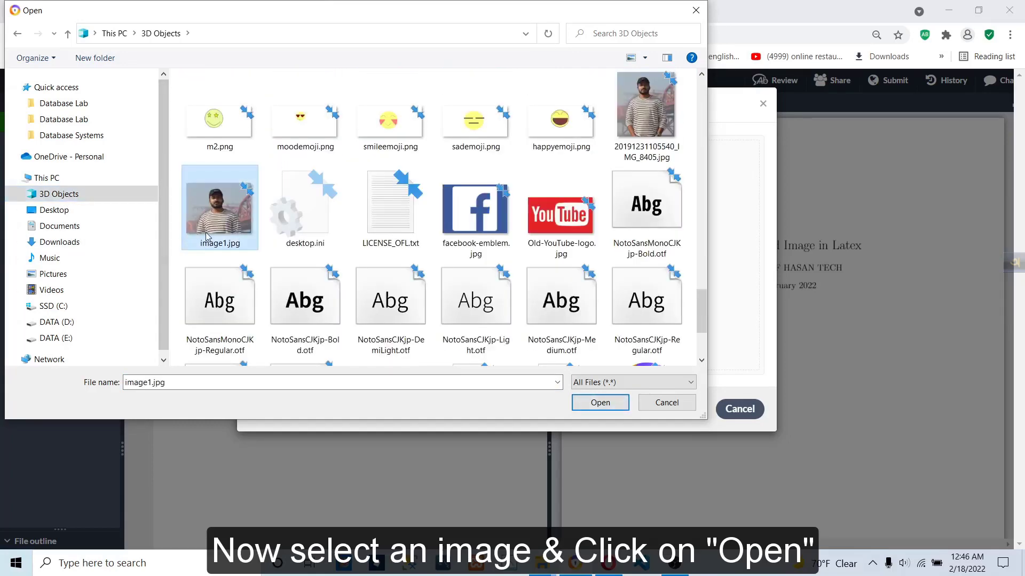
pyautogui.click(597, 401)
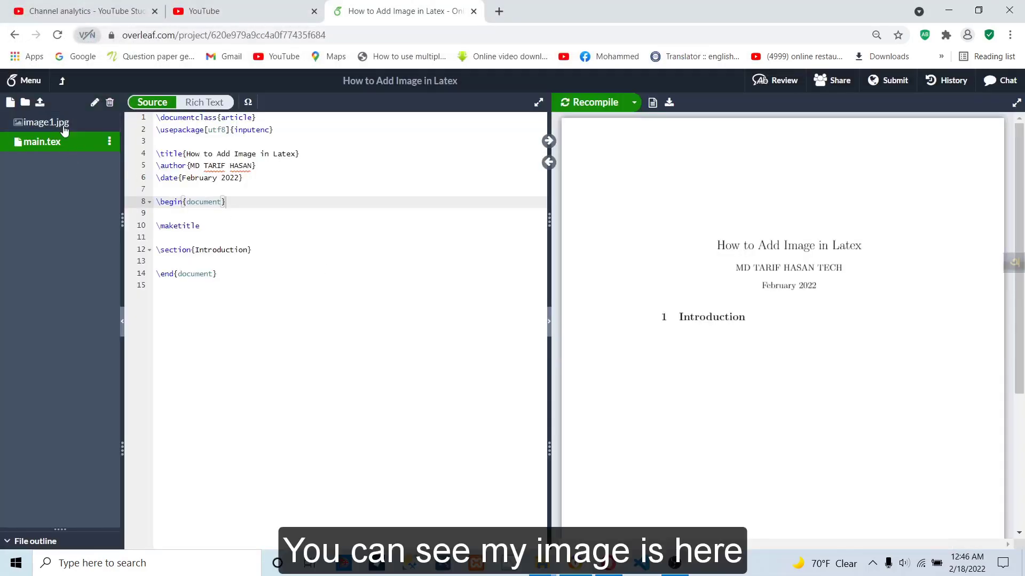
pyautogui.click(64, 125)
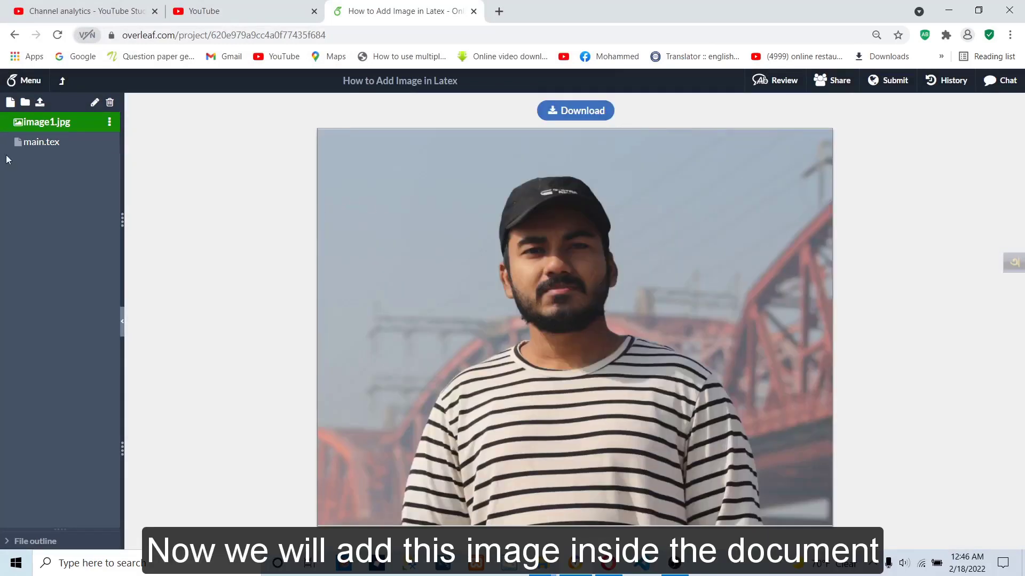
# Step: In main.tex, add \usepackage{graphicx} on a new line below the inputenc package
pyautogui.click(41, 143)
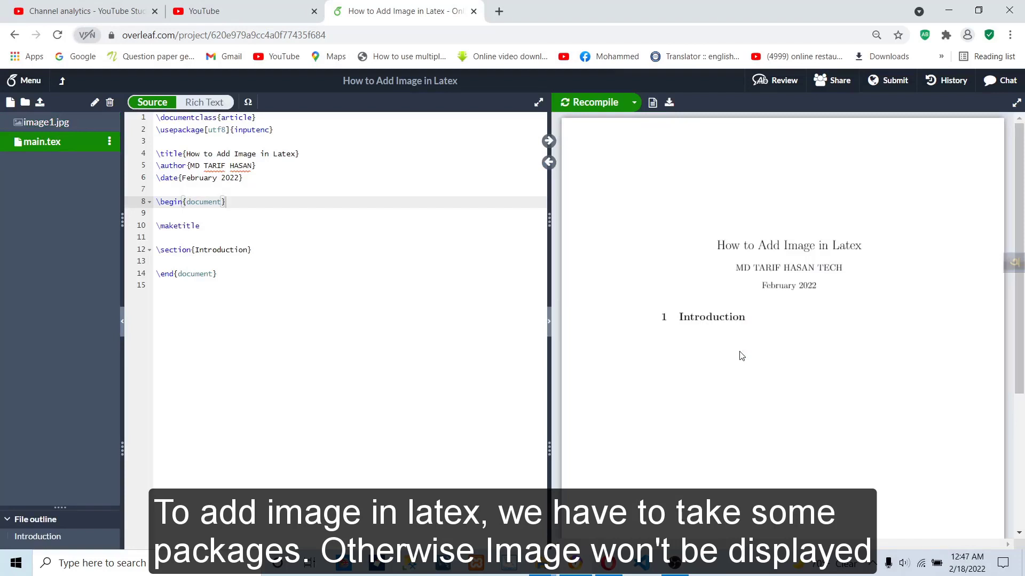
pyautogui.click(305, 131)
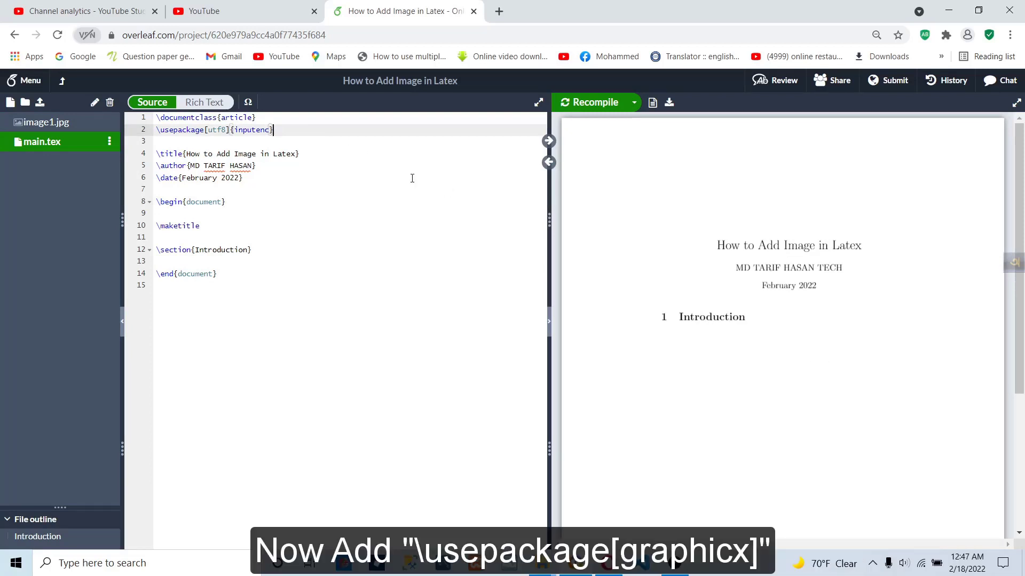
pyautogui.press('Return')
pyautogui.write('\\use')
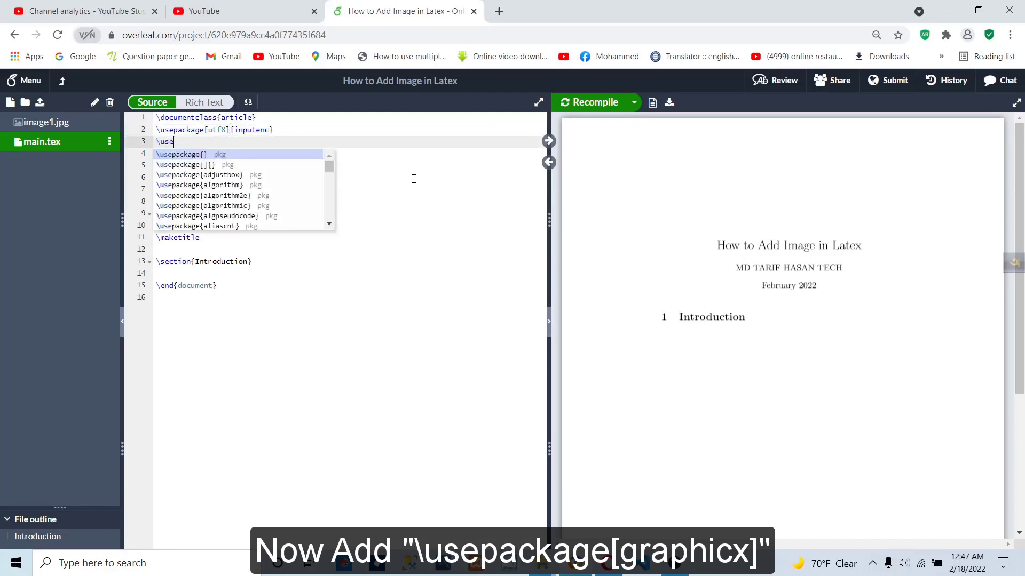
pyautogui.write('package{')
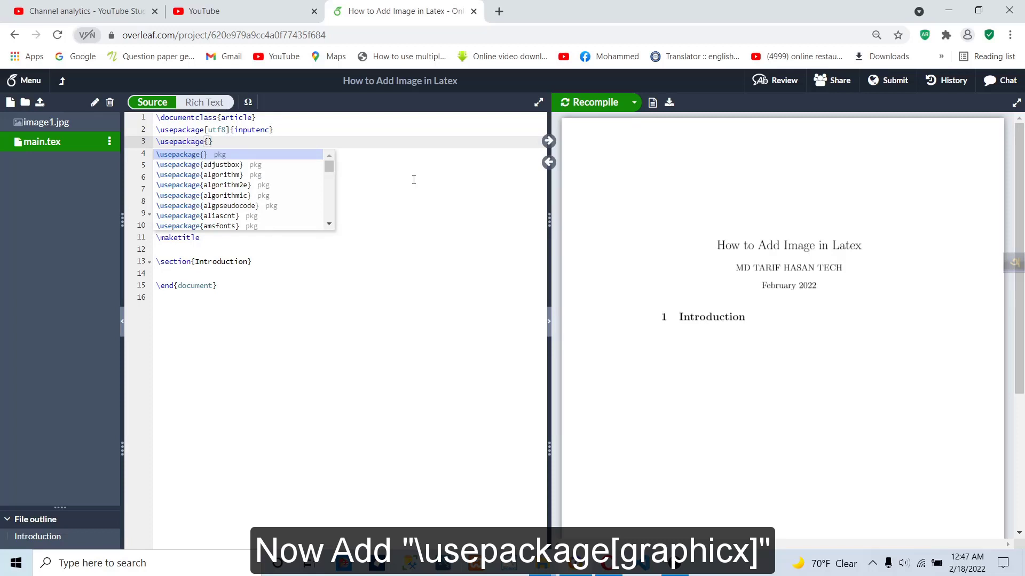
pyautogui.write('gra')
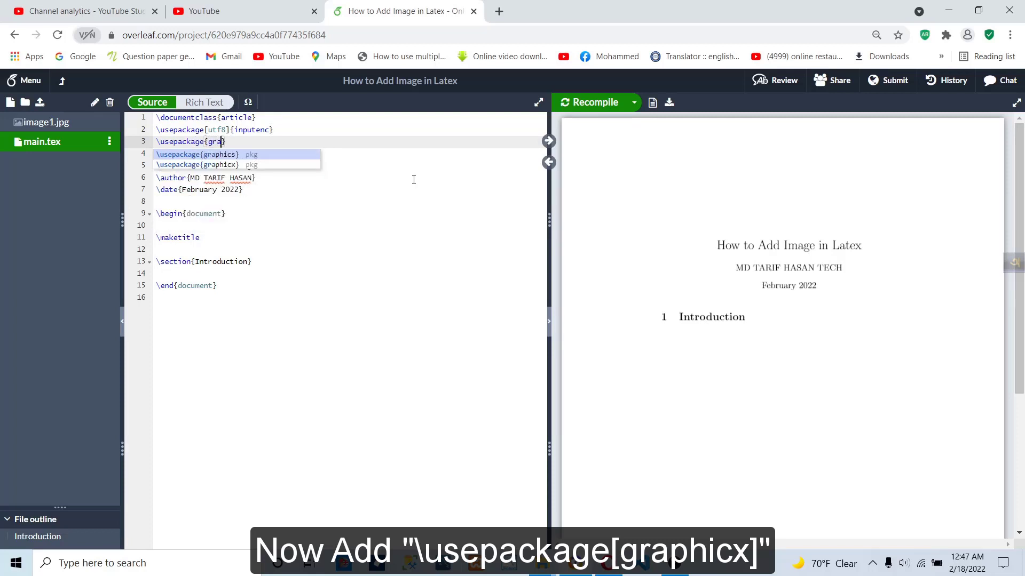
pyautogui.press('Down')
pyautogui.press('Return')
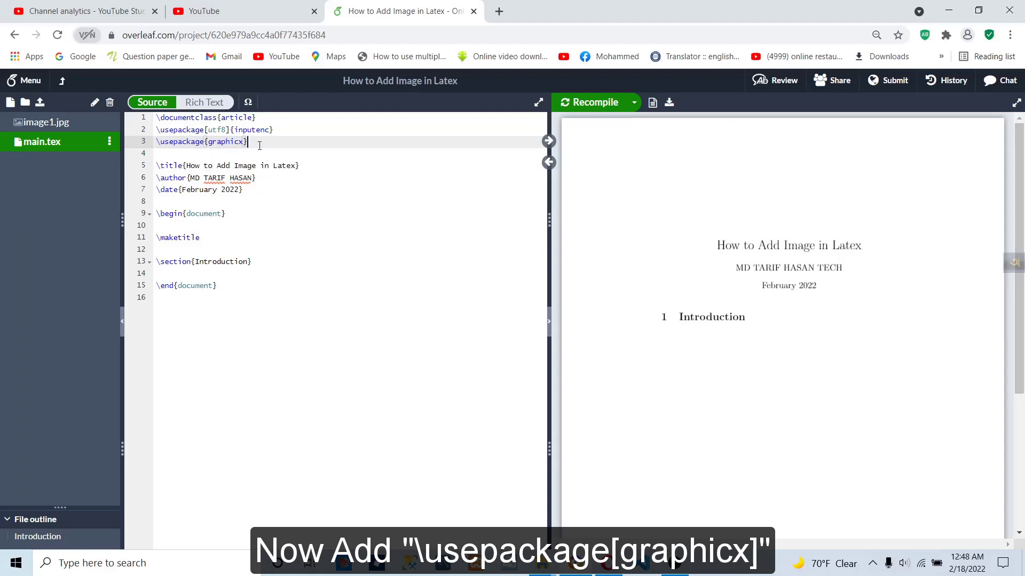
# Step: Add \usepackage[export]{adjustbox} on a new line below the graphicx package
pyautogui.press('Return')
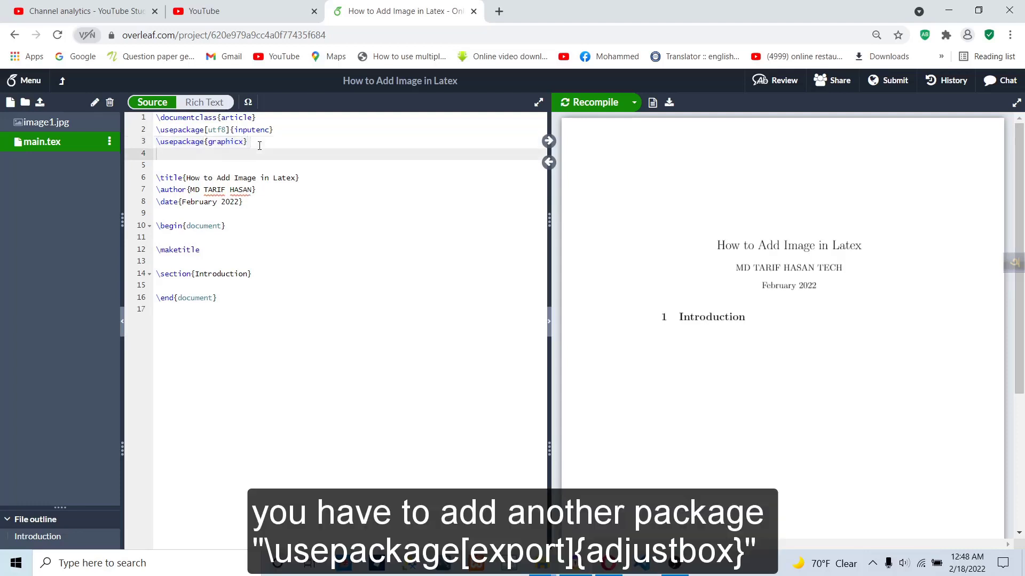
pyautogui.write('\\')
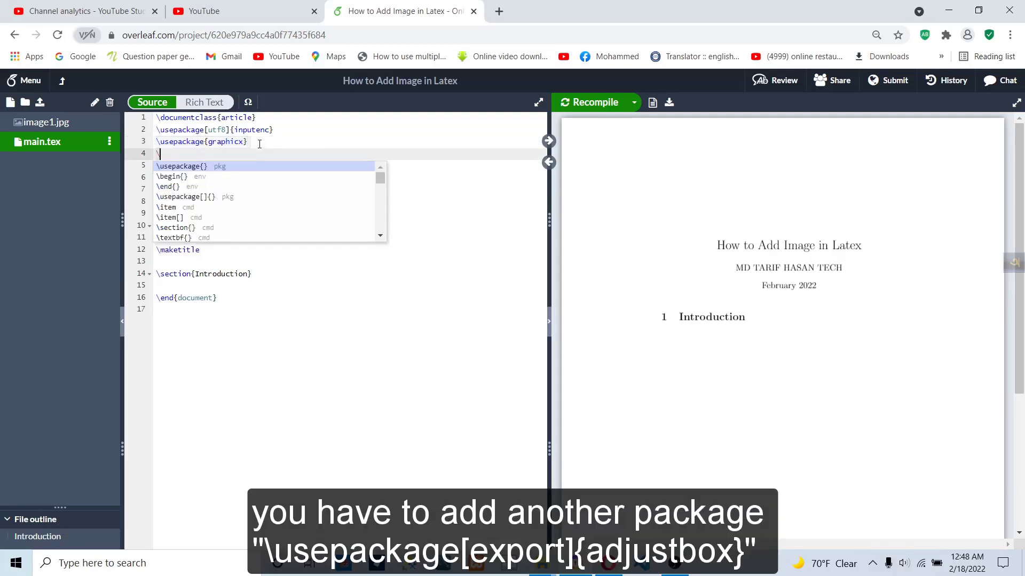
pyautogui.write('usepackage')
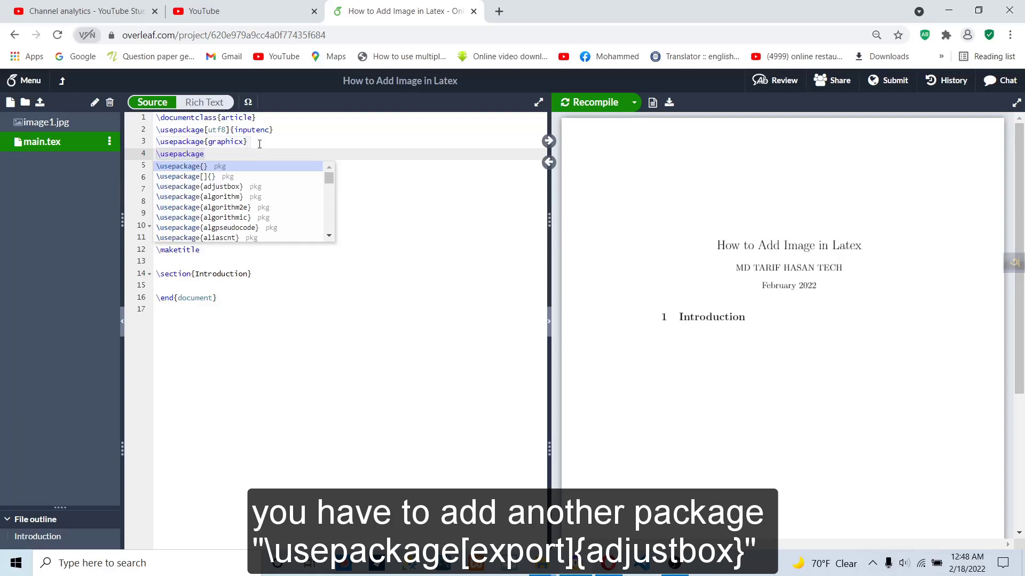
pyautogui.press('Down')
pyautogui.press('Return')
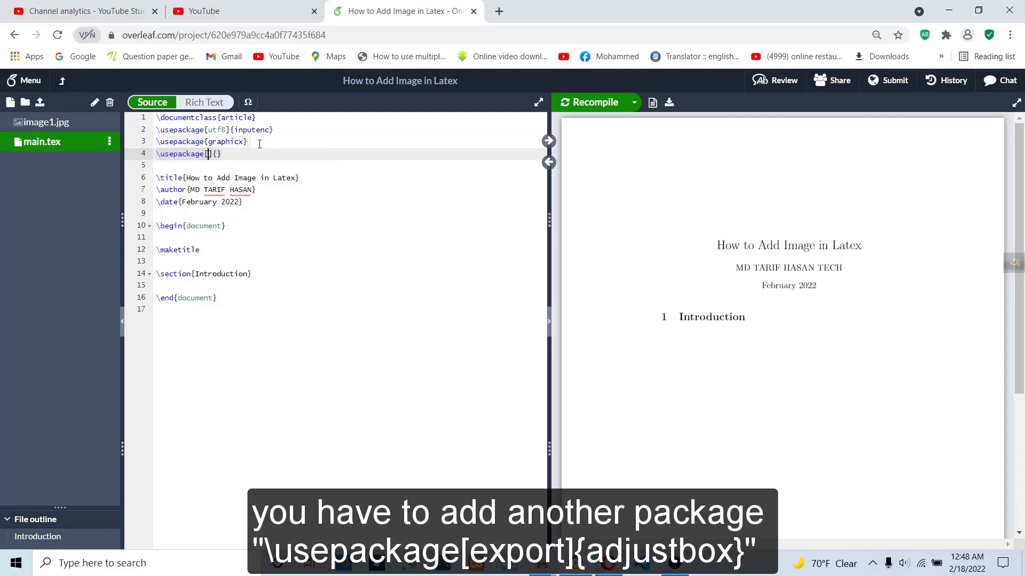
pyautogui.write('export')
pyautogui.press('Tab')
pyautogui.write('adjustbox')
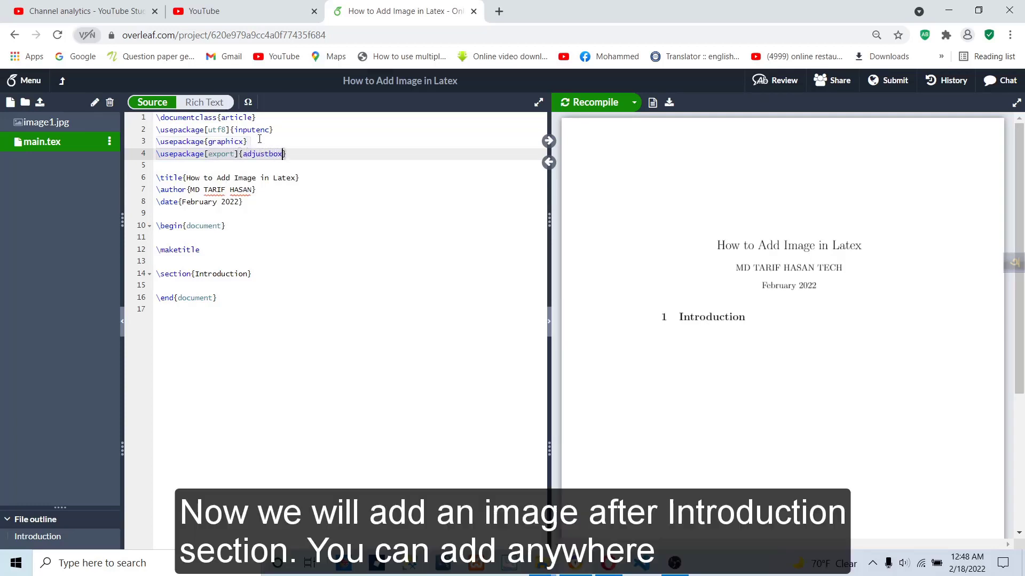
# Step: Insert \includegraphics[]{image1.jpg} on the line below the Introduction section heading
pyautogui.click(232, 284)
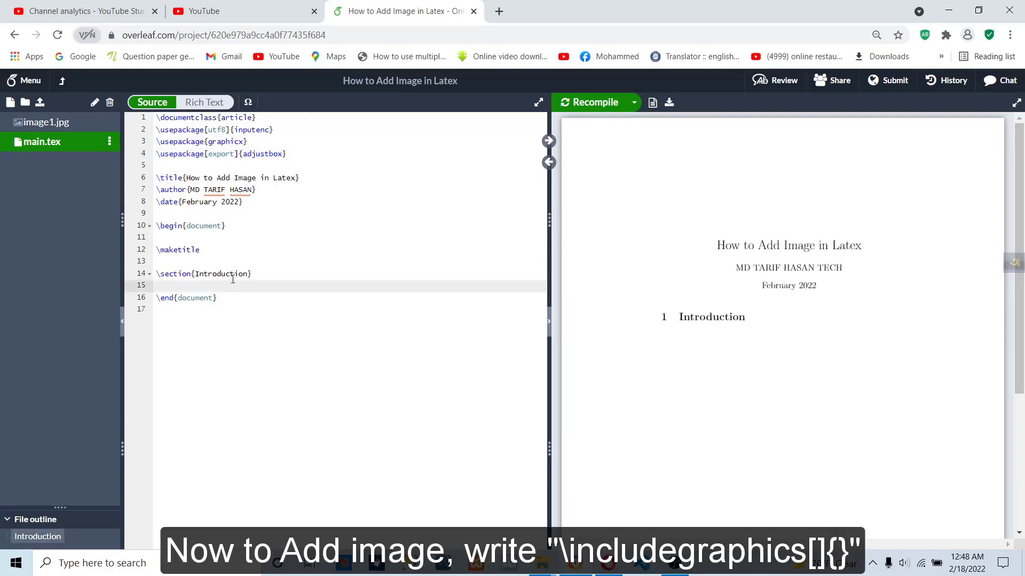
pyautogui.write('\\i')
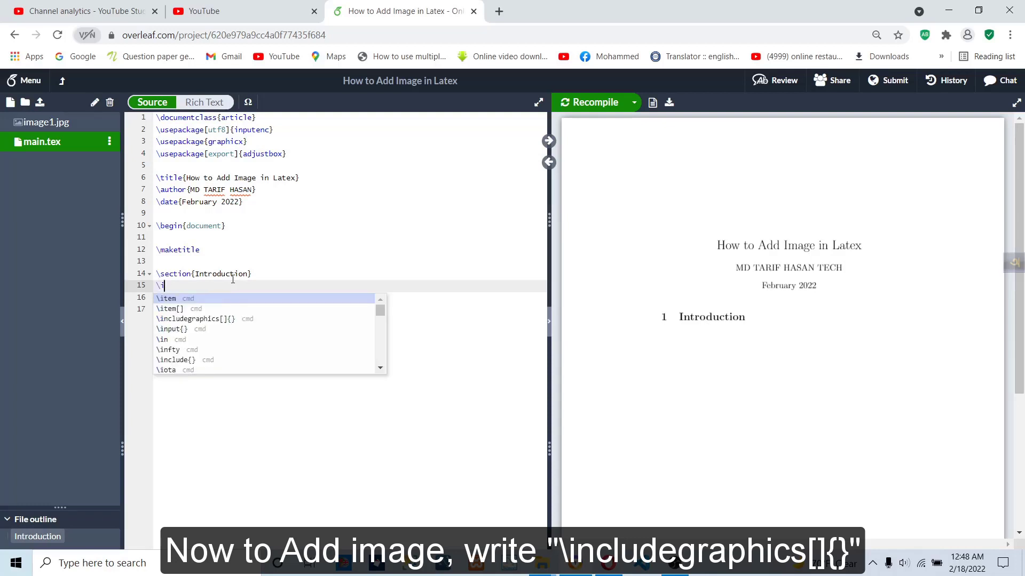
pyautogui.write('nclude')
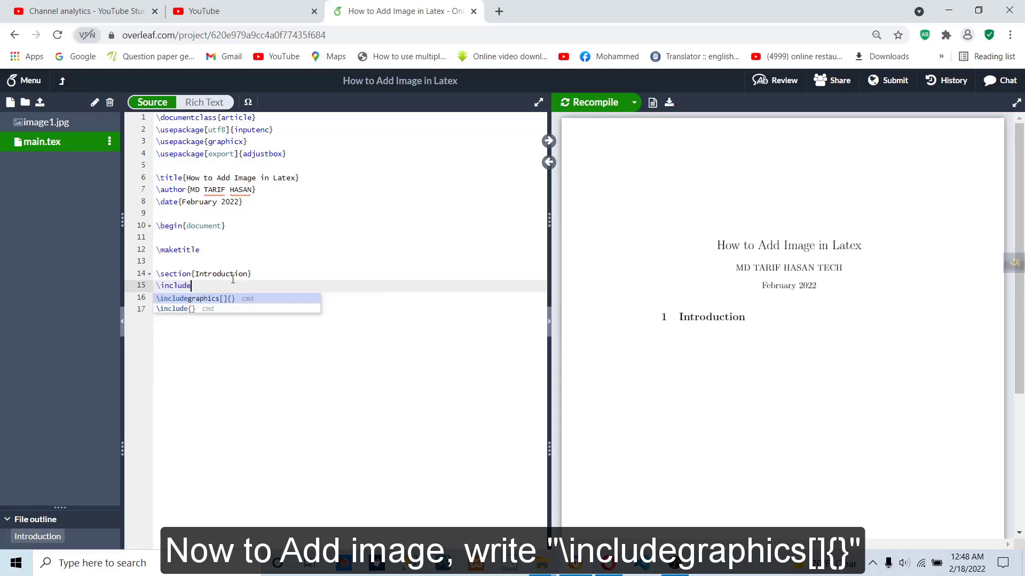
pyautogui.press('Return')
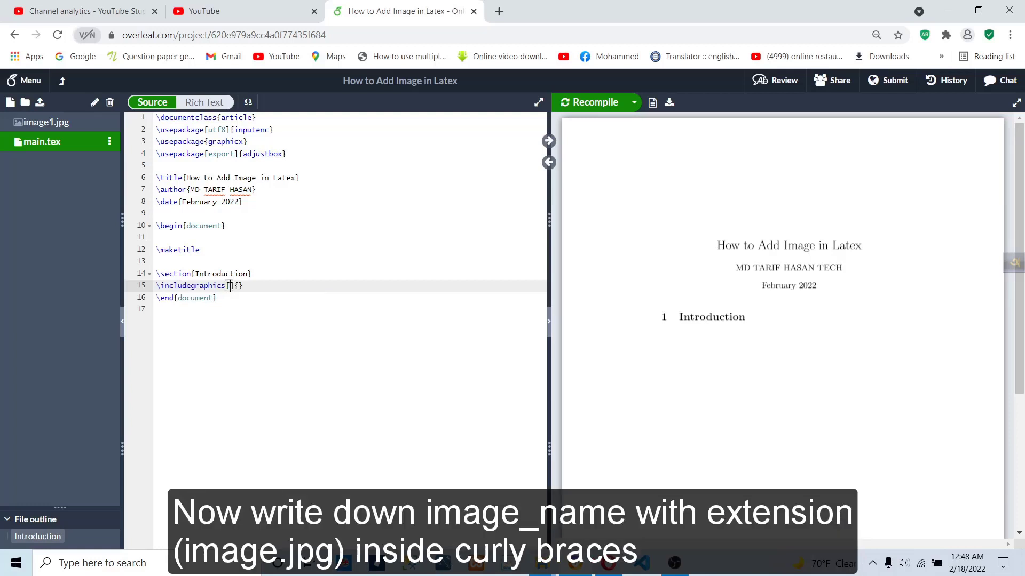
pyautogui.click(239, 285)
pyautogui.write('image')
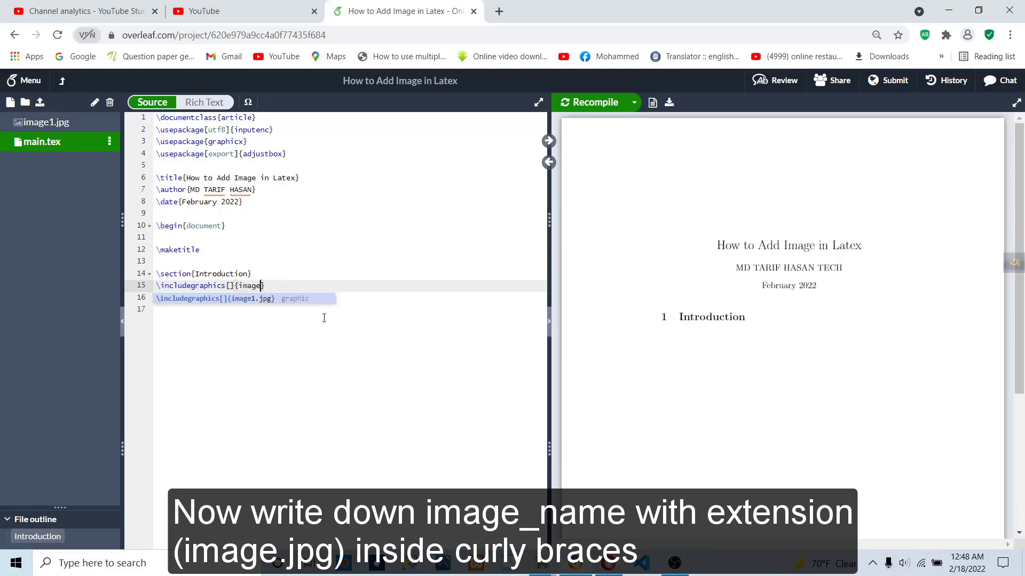
pyautogui.press('Return')
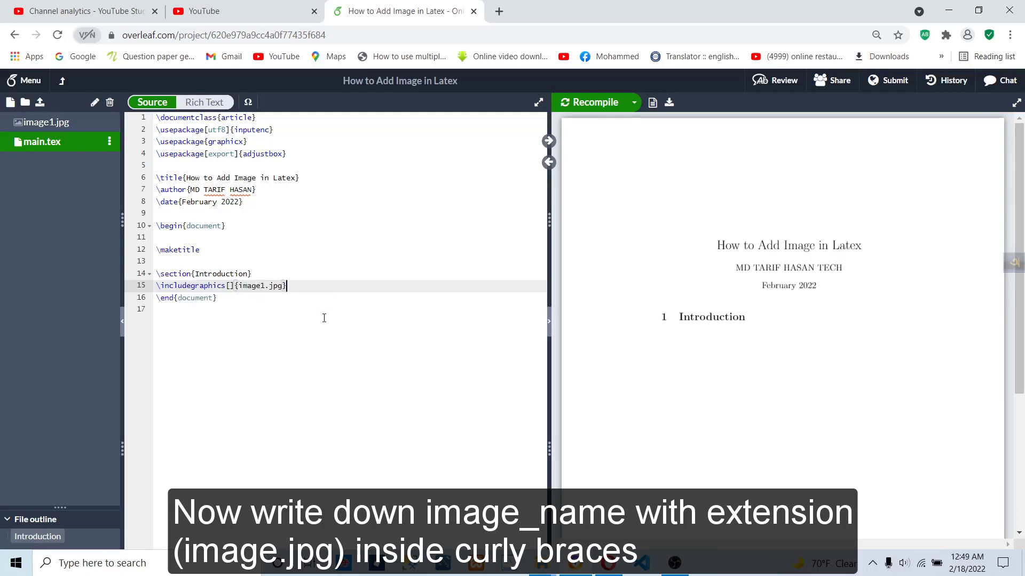
# Step: Recompile the document and check the inserted image across the PDF preview pages
pyautogui.hotkey('ctrl', 's')
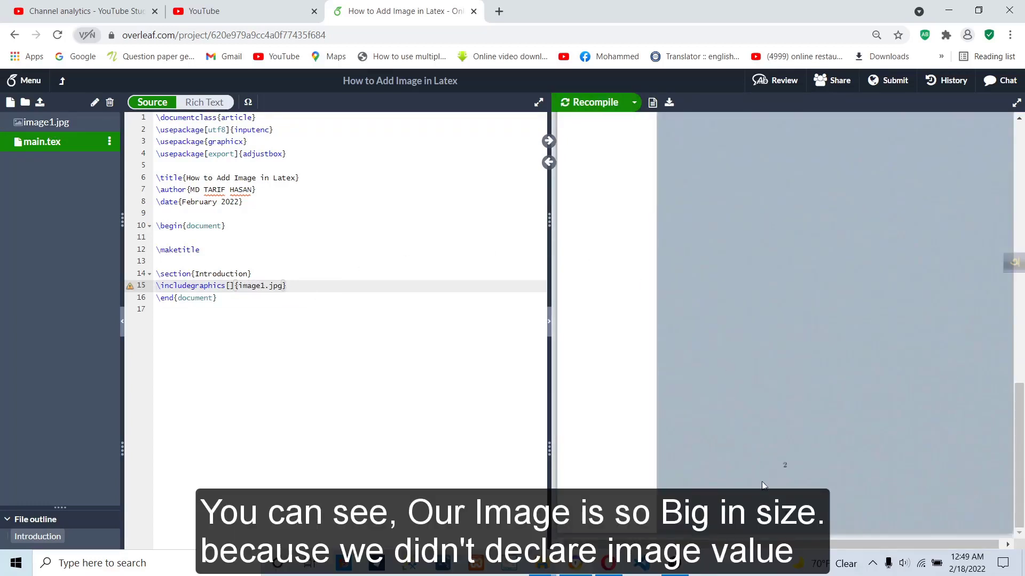
pyautogui.scroll(3, 803, 422)
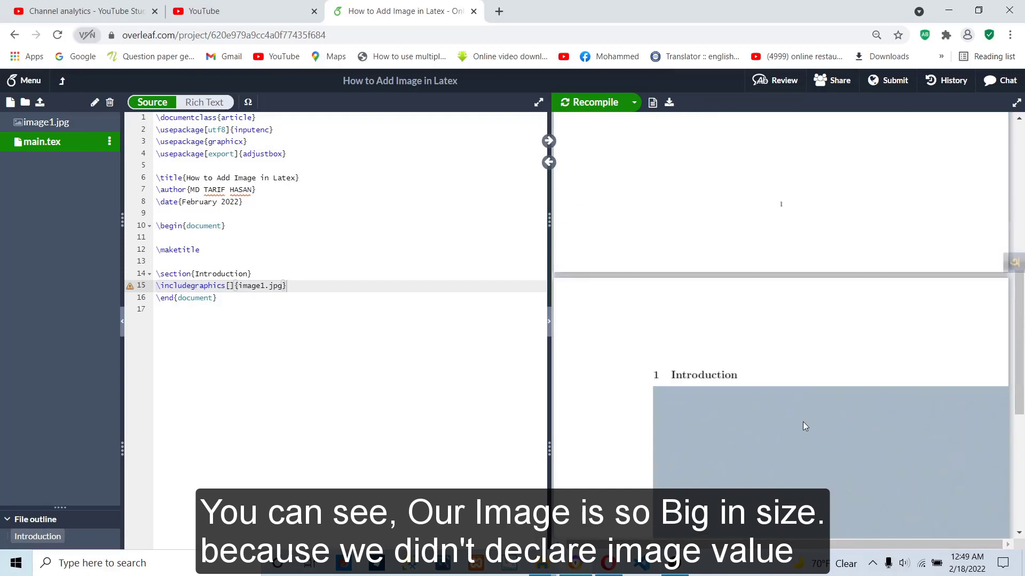
pyautogui.scroll(5, 802, 422)
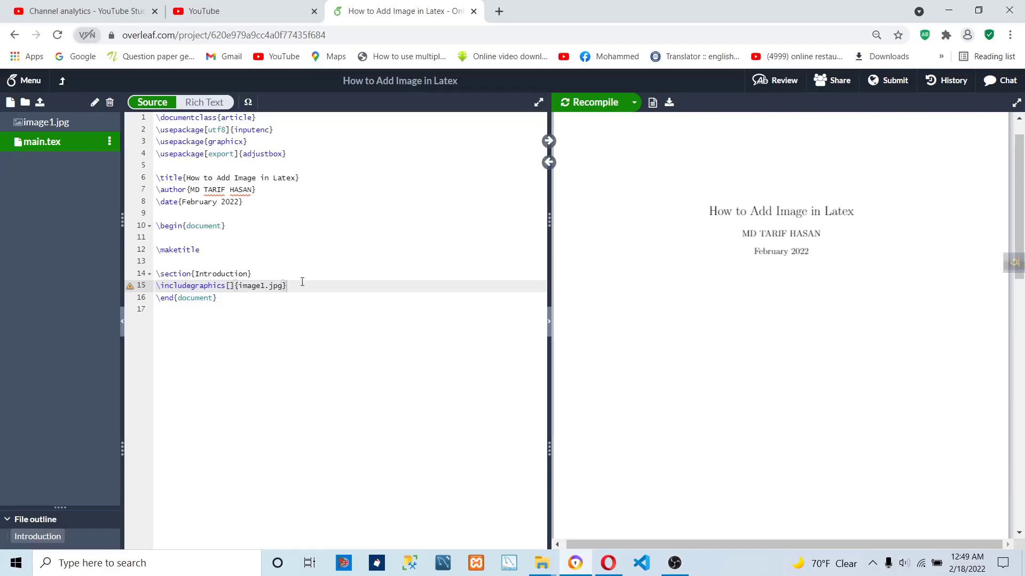
# Step: Set the image's width option to width=.5\textwidth in the \includegraphics command and recompile the document
pyautogui.click(230, 287)
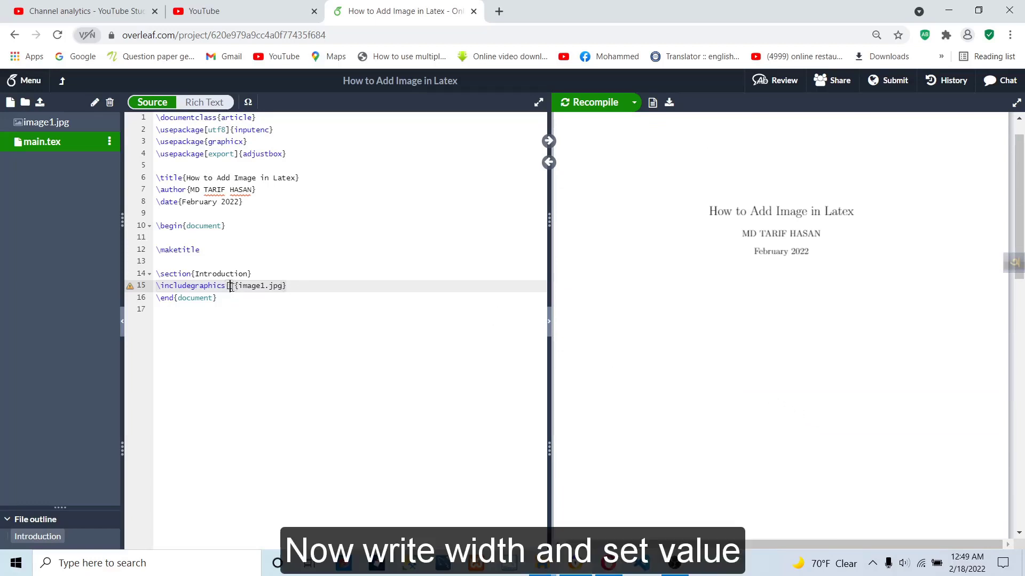
pyautogui.write('width=')
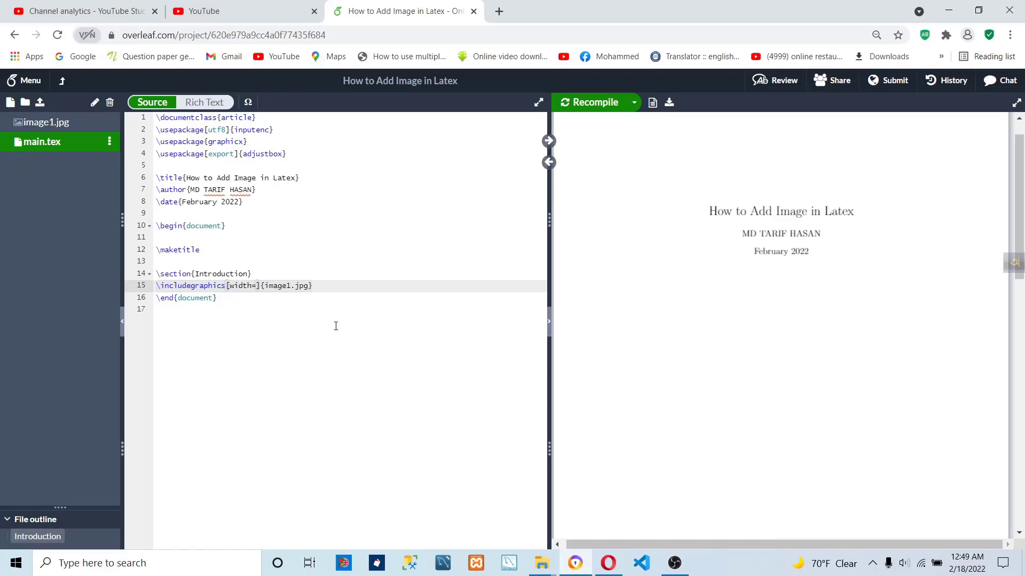
pyautogui.write('.5\\')
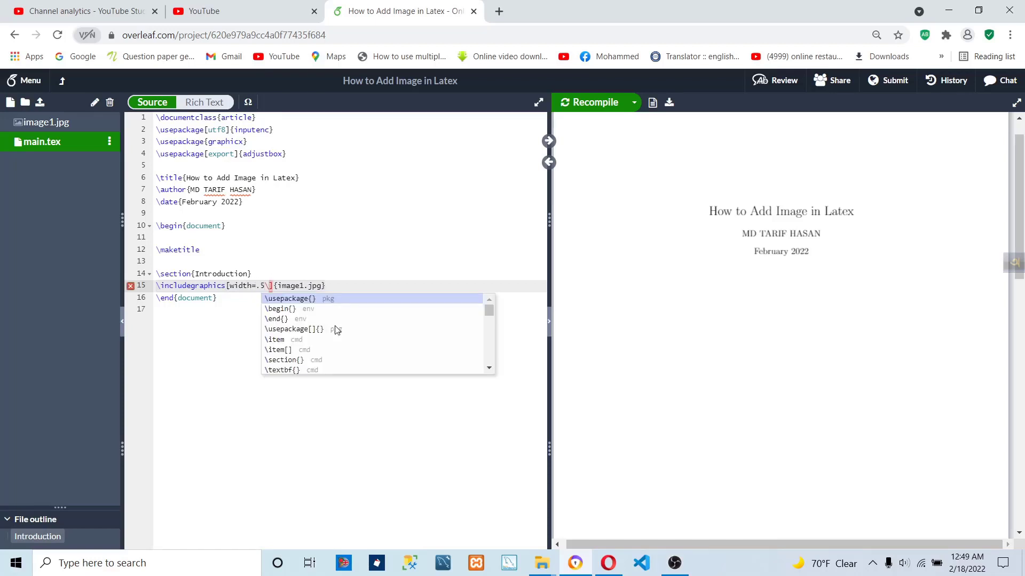
pyautogui.write('textwi')
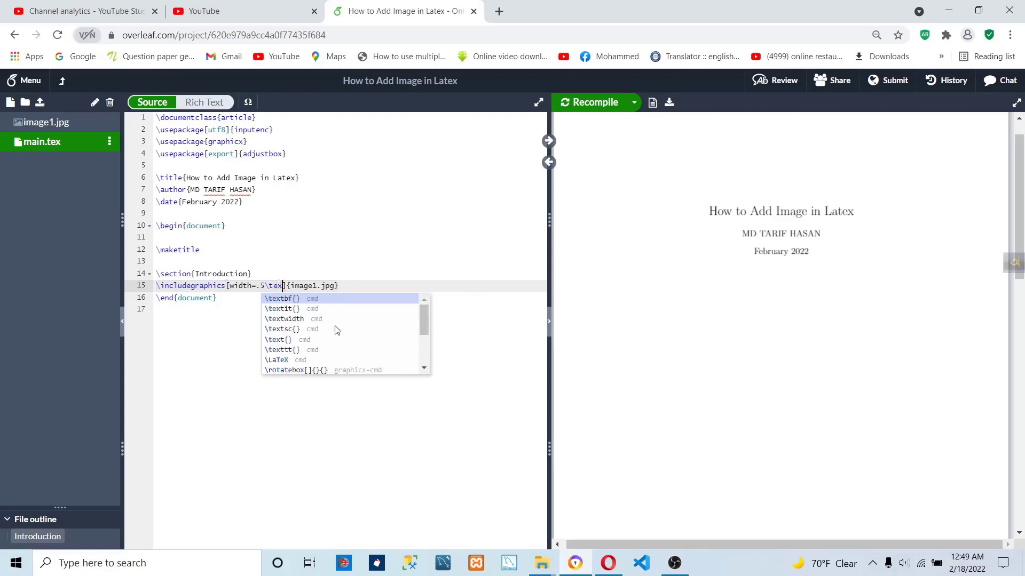
pyautogui.write('dth')
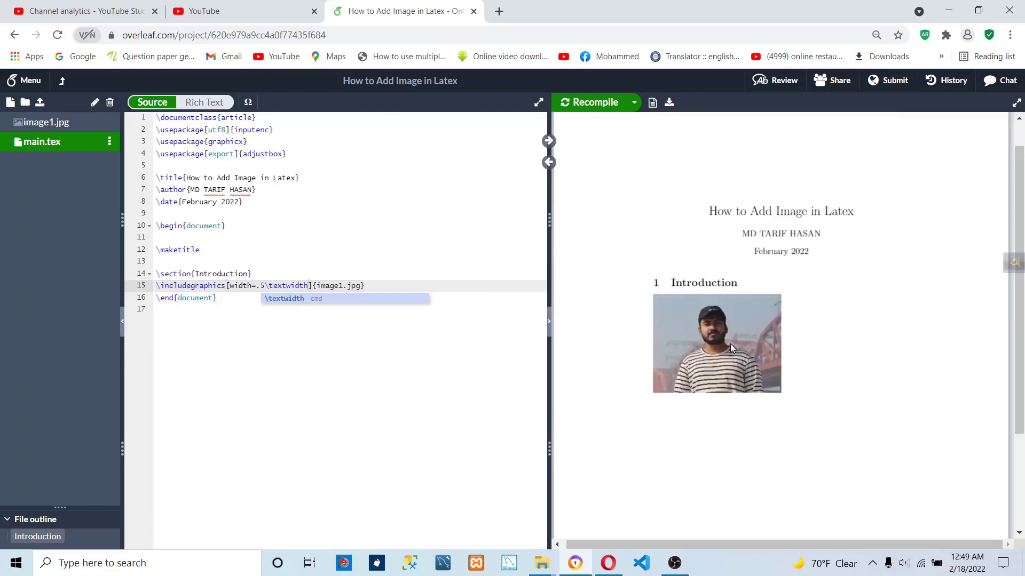
pyautogui.click(266, 288)
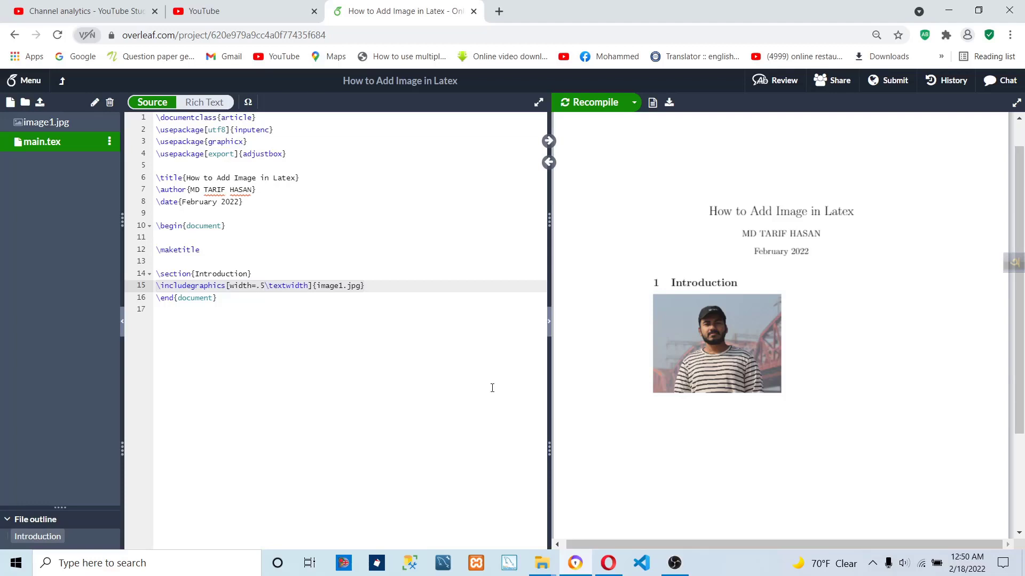
# Step: Change the image's width option to width=.8\textwidth in the \includegraphics command and recompile the document
pyautogui.press('BackSpace')
pyautogui.write('8')
pyautogui.click(589, 102)
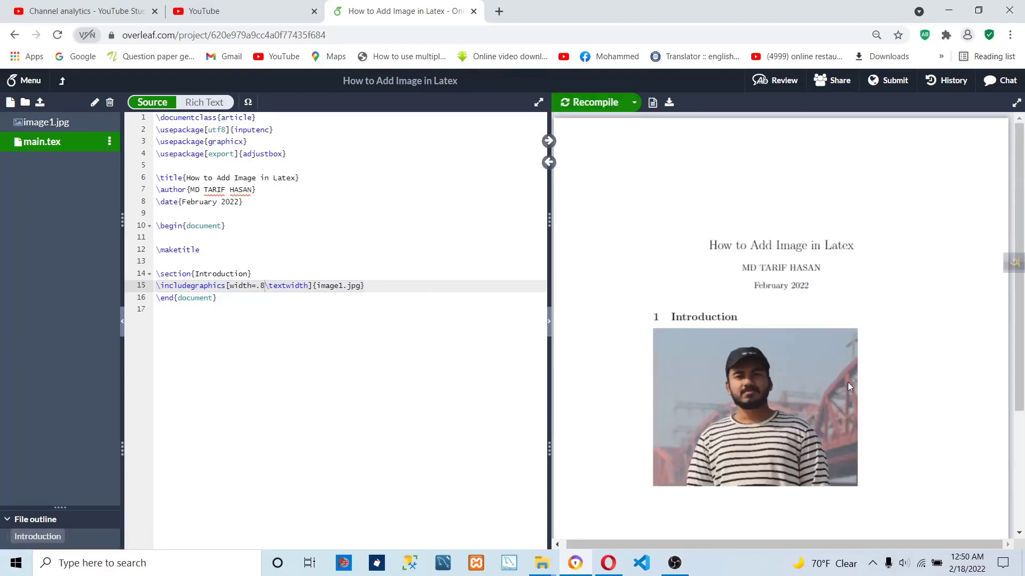
# Step: Set the image width back to .5\textwidth in the \includegraphics command and recompile the document
pyautogui.moveTo(607, 137)
pyautogui.hotkey('ctrl', '-')
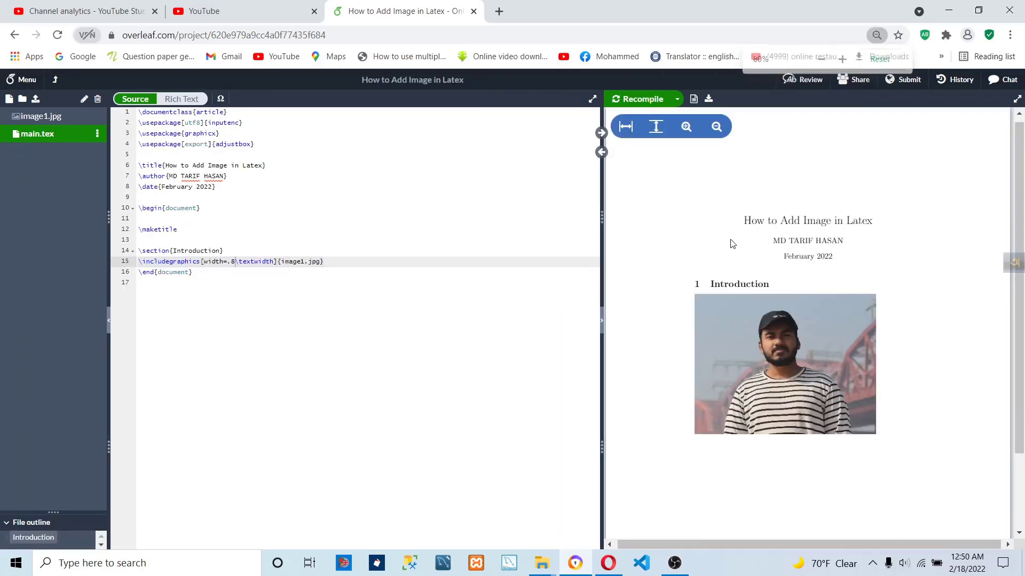
pyautogui.hotkey('ctrl', '+')
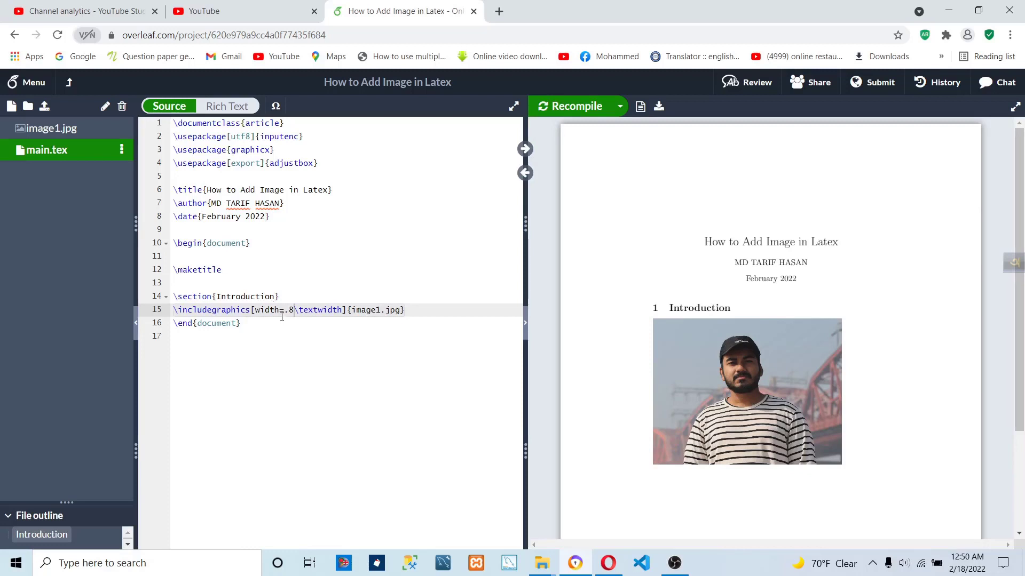
pyautogui.press('BackSpace')
pyautogui.write('5')
pyautogui.click(596, 105)
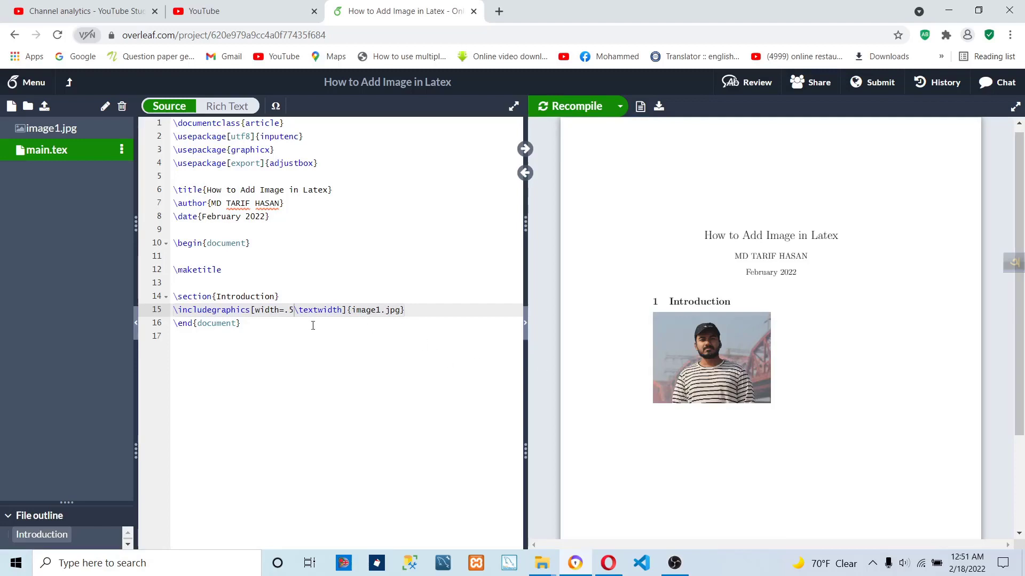
# Step: Add the option right, separated by a comma, after the width in the \includegraphics command and recompile the document
pyautogui.click(344, 311)
pyautogui.write(',right')
pyautogui.click(584, 102)
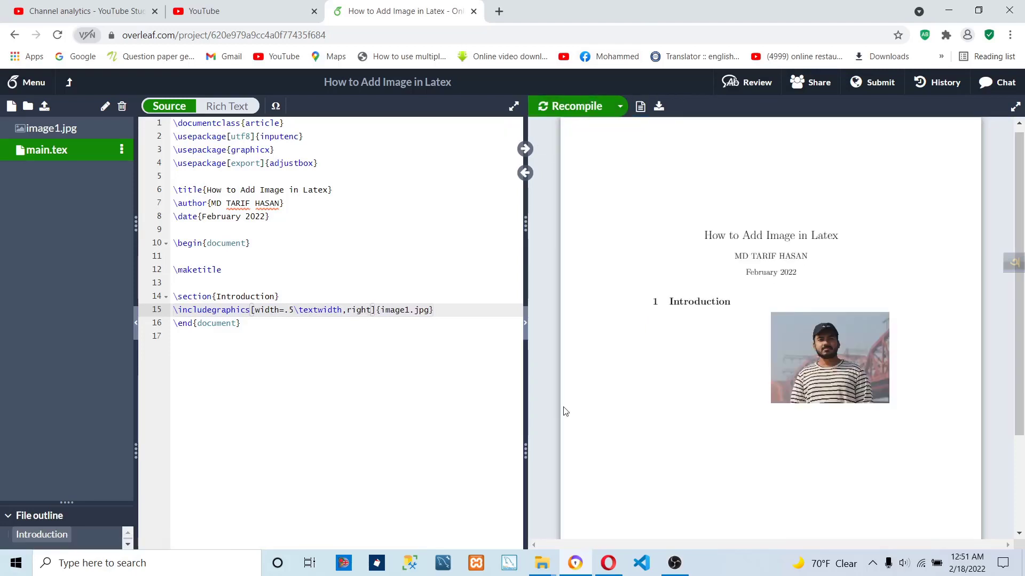
# Step: Replace the image's alignment option with center in the \includegraphics command and recompile the document
pyautogui.press('BackSpace')
pyautogui.press('BackSpace')
pyautogui.press('BackSpace')
pyautogui.press('BackSpace')
pyautogui.press('BackSpace')
pyautogui.write('center')
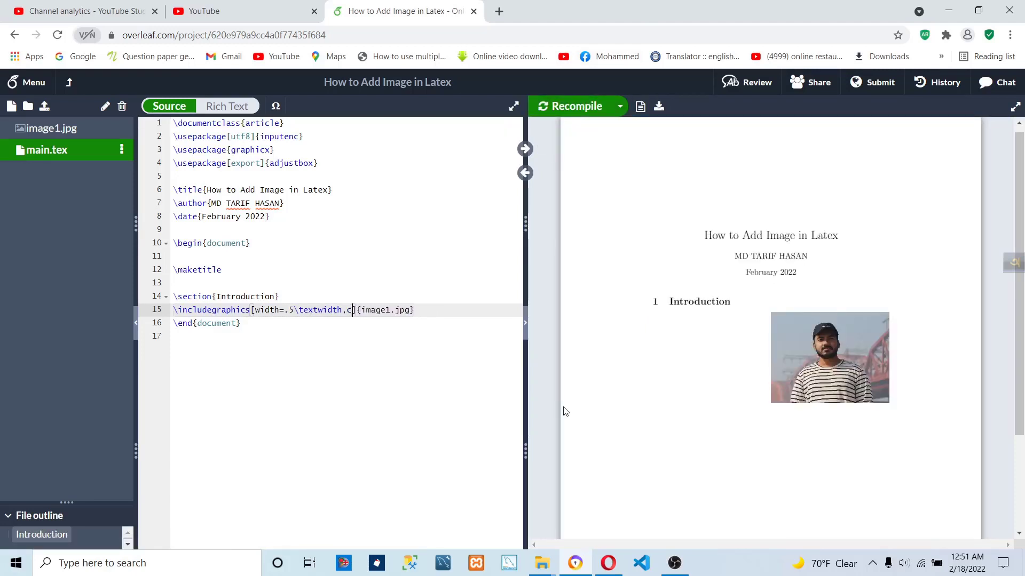
pyautogui.click(550, 107)
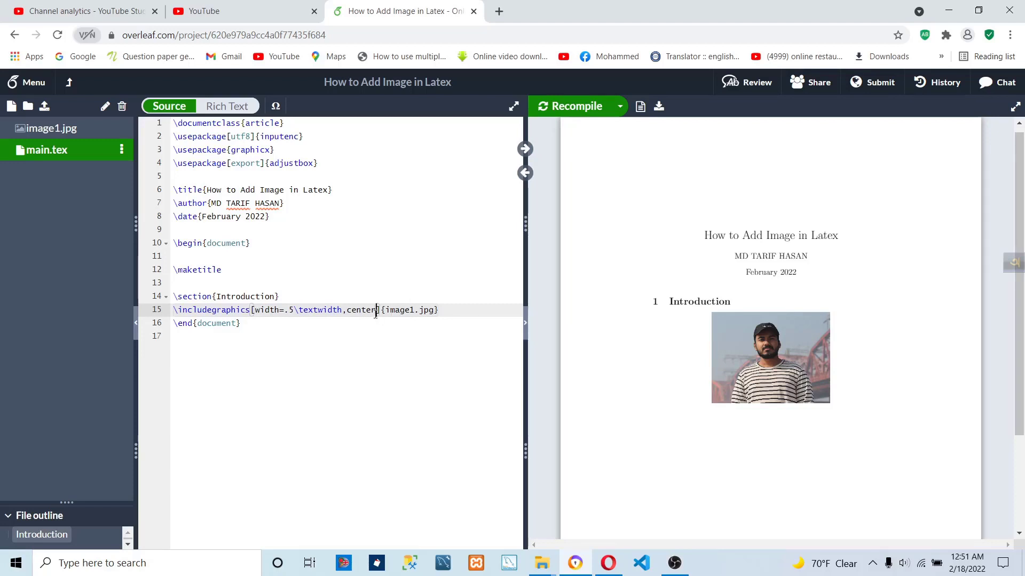
# Step: Replace the image's alignment option with left in the \includegraphics command and recompile the document
pyautogui.press('BackSpace')
pyautogui.press('BackSpace')
pyautogui.press('BackSpace')
pyautogui.press('BackSpace')
pyautogui.press('BackSpace')
pyautogui.press('BackSpace')
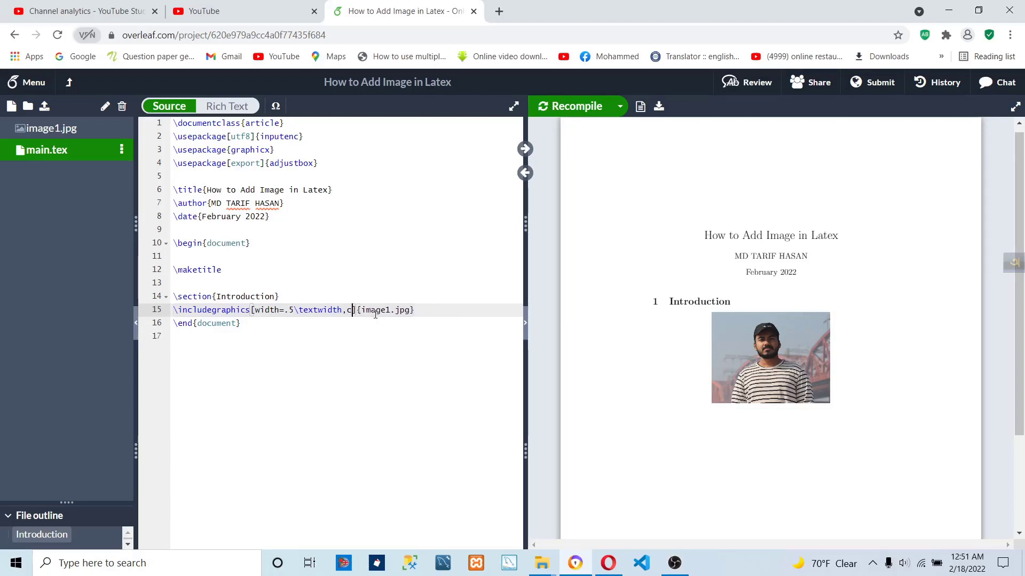
pyautogui.write('left')
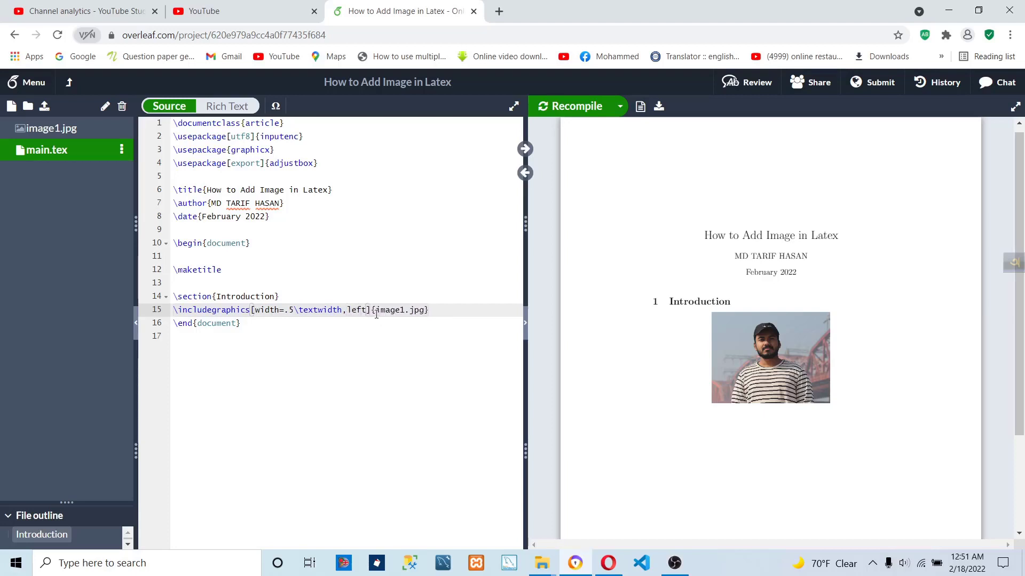
pyautogui.hotkey('ctrl', 's')
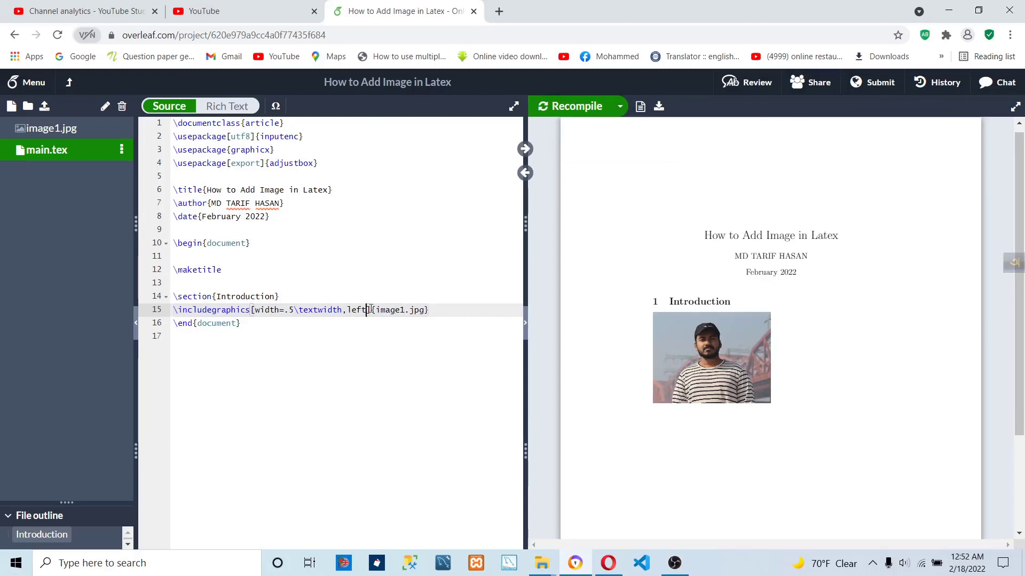
# Step: Switch the image's alignment option to right in the \includegraphics command and recompile the document
pyautogui.press('BackSpace')
pyautogui.press('BackSpace')
pyautogui.press('BackSpace')
pyautogui.press('BackSpace')
pyautogui.write('right')
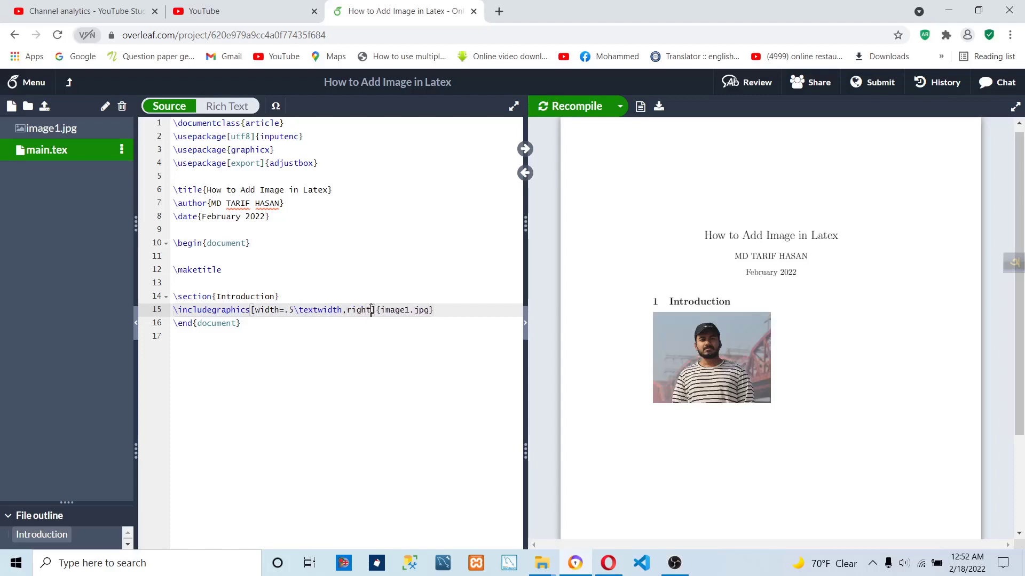
pyautogui.click(571, 104)
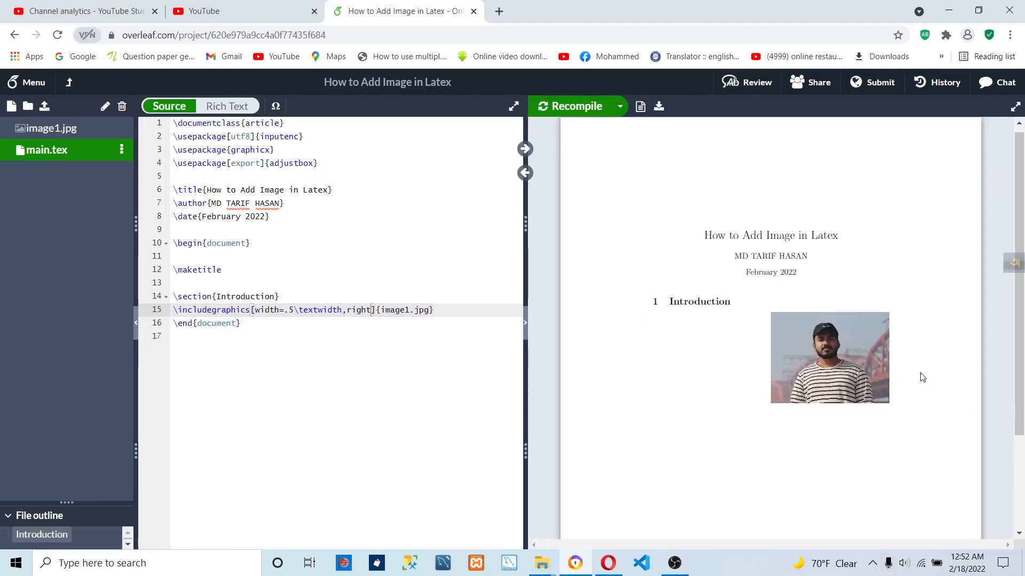
pyautogui.moveTo(291, 329); pyautogui.dragTo(121, 109)
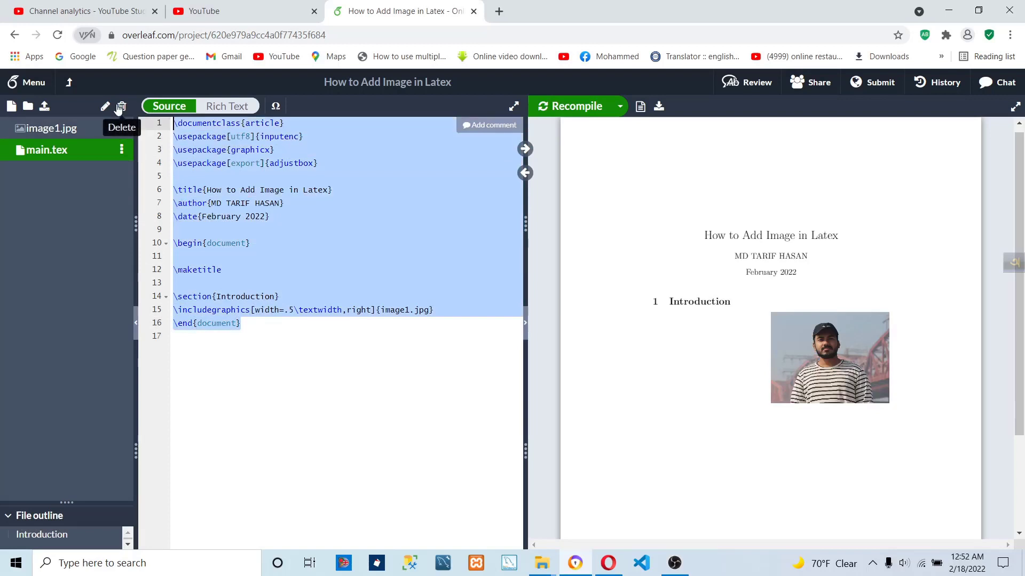
pyautogui.moveTo(255, 305); pyautogui.dragTo(256, 303)
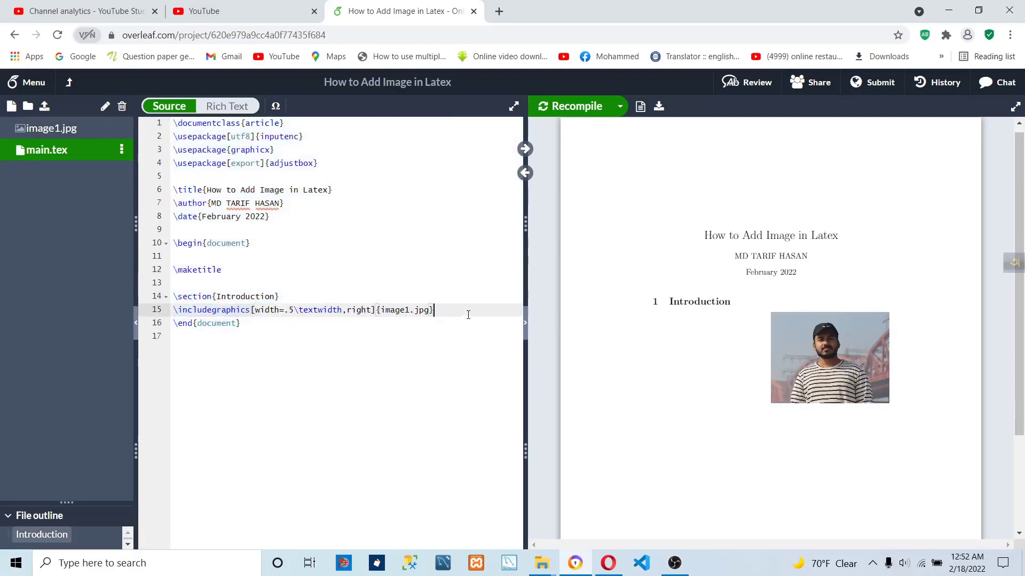
pyautogui.moveTo(470, 311); pyautogui.dragTo(172, 307)
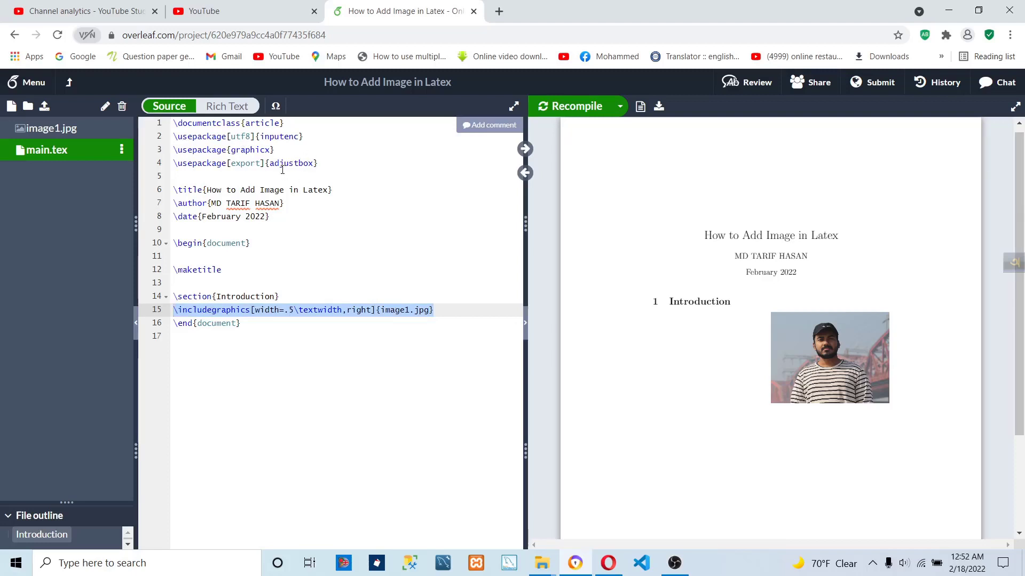
pyautogui.click(315, 311)
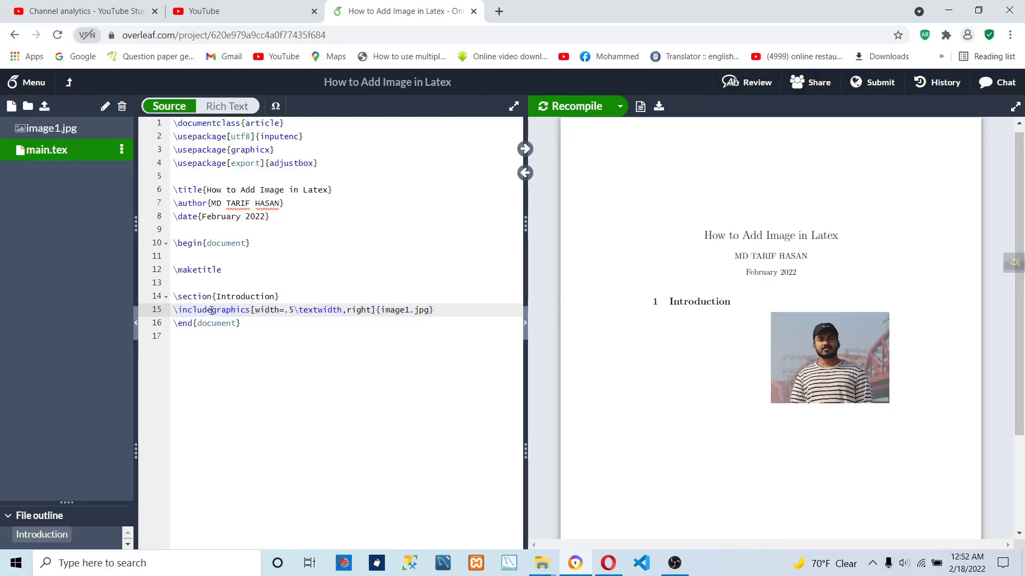
pyautogui.click(471, 306)
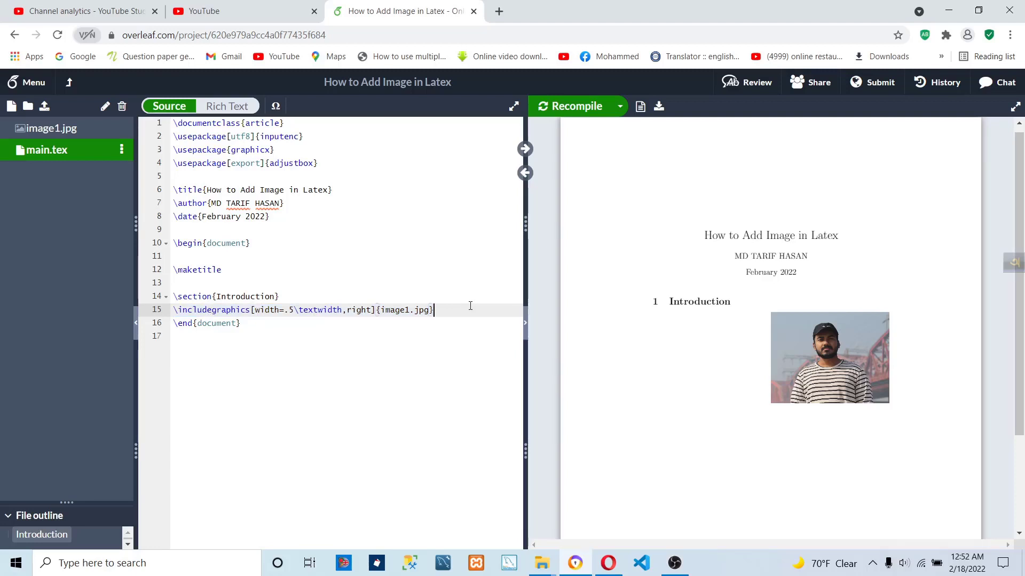